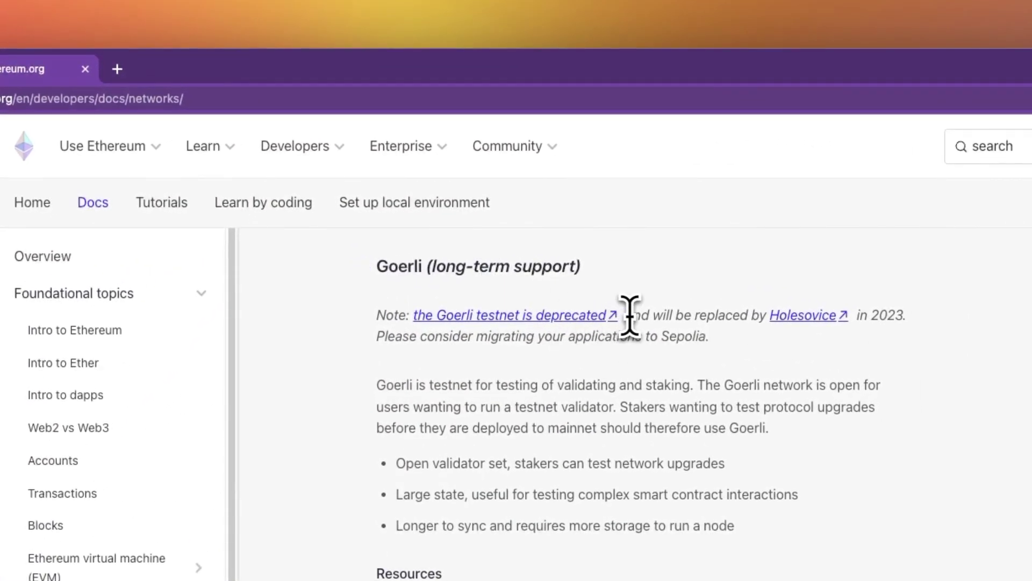
Highlight the Goerli deprecation note, then the sentence recommending Sepolia as the default testnet
left_click_drag(629, 315, 379, 314)
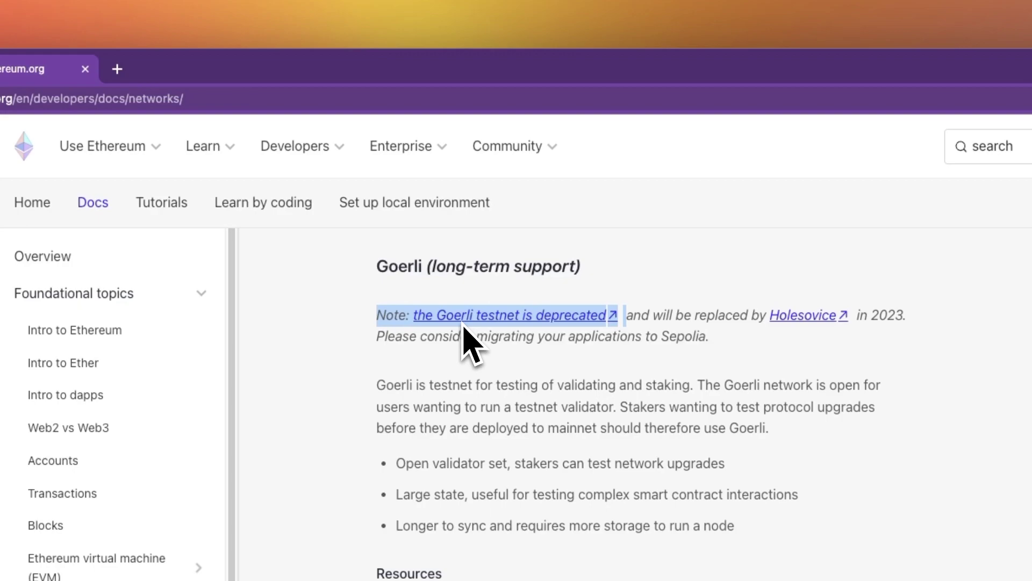
left_click(467, 266)
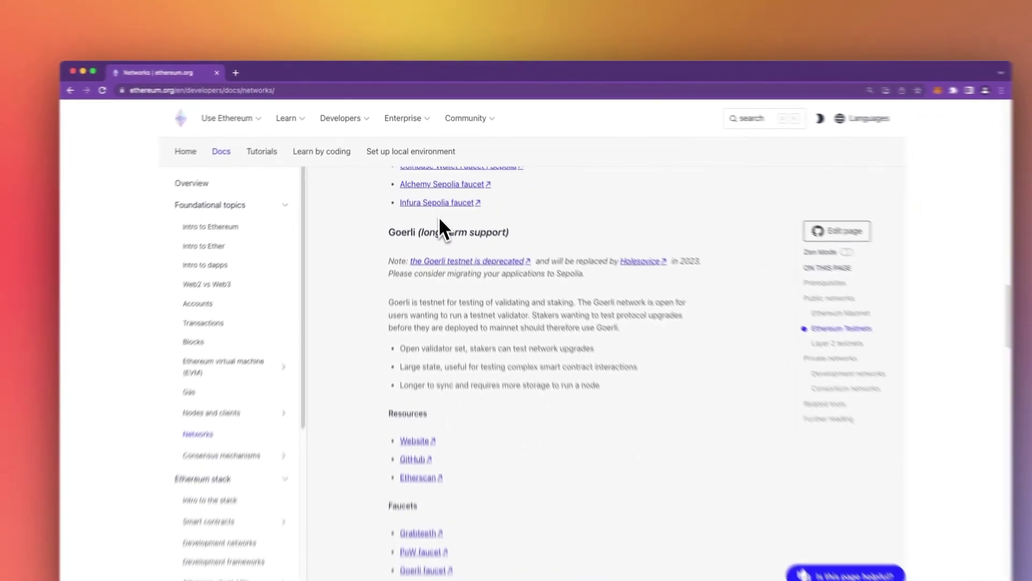
scroll(440, 219, "up", 5)
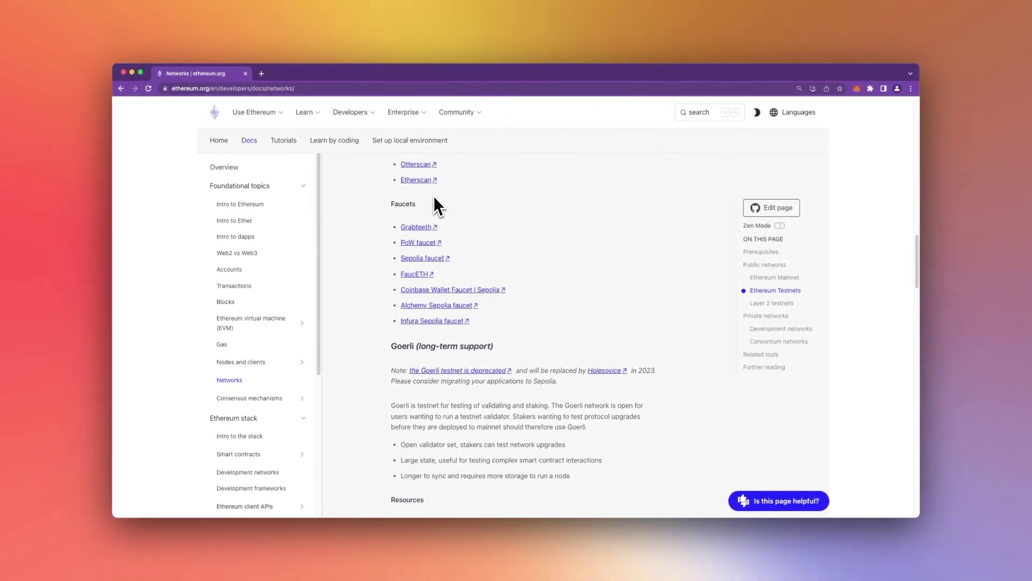
scroll(432, 223, "up", 4)
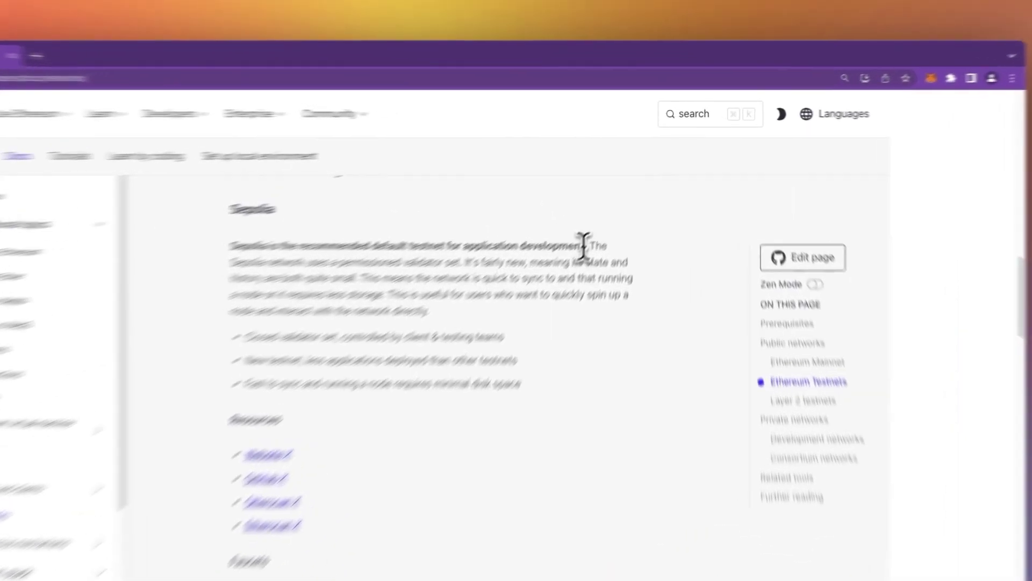
left_click_drag(622, 200, 395, 200)
left_click_drag(400, 290, 391, 292)
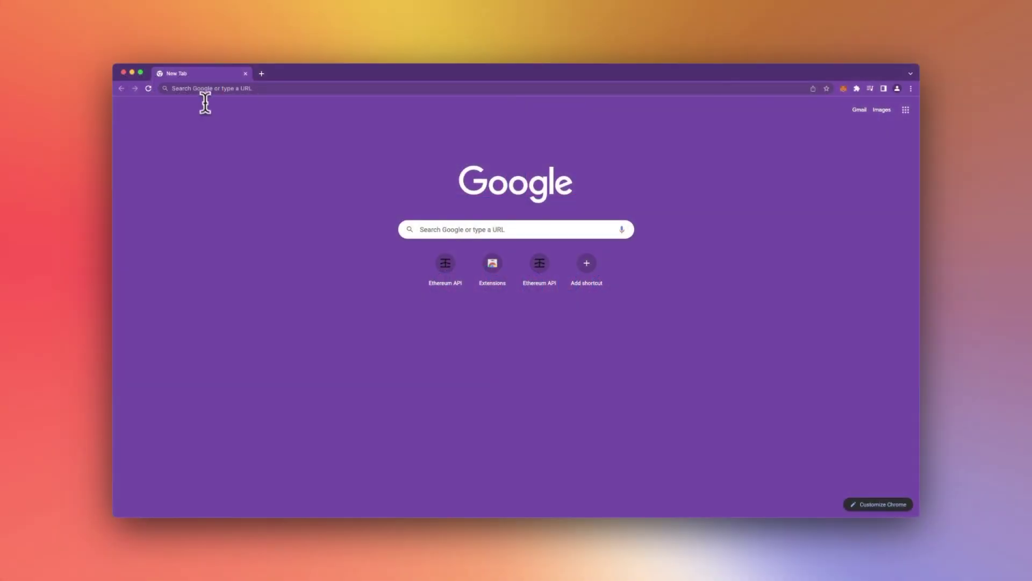
Load infura.io/faucet in the new Chrome tab
left_click(202, 95)
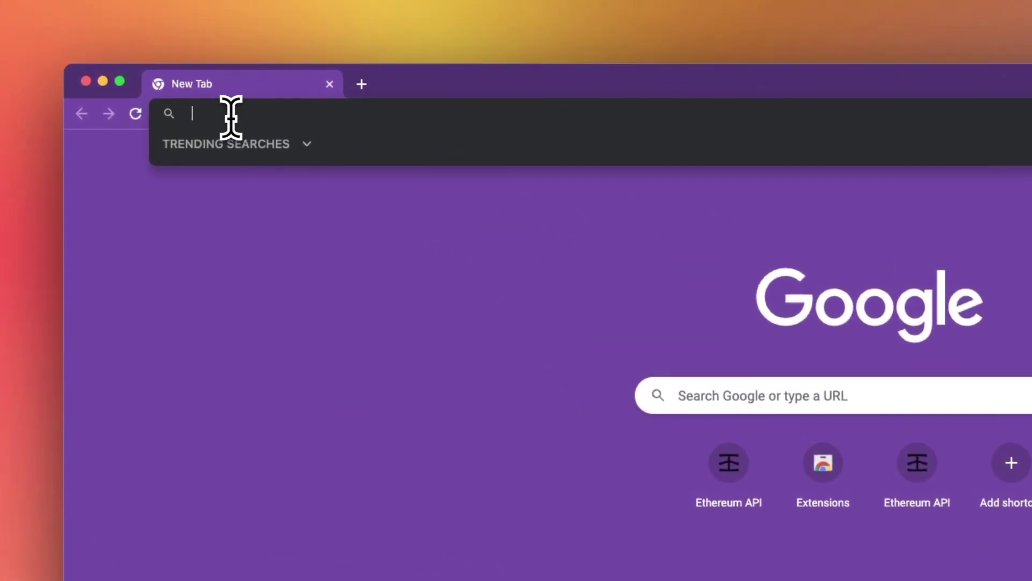
type("infura")
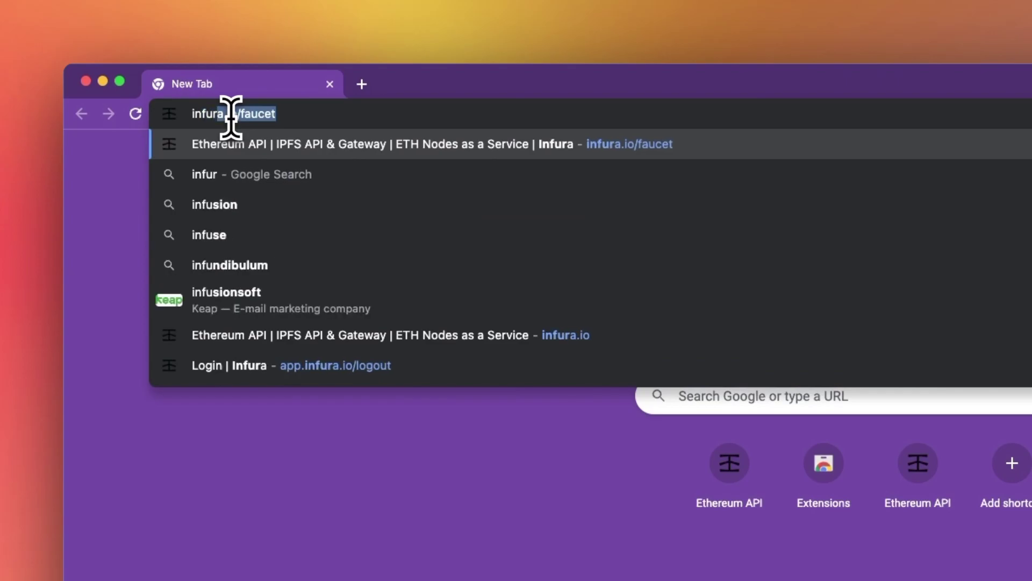
type(".io/faucet")
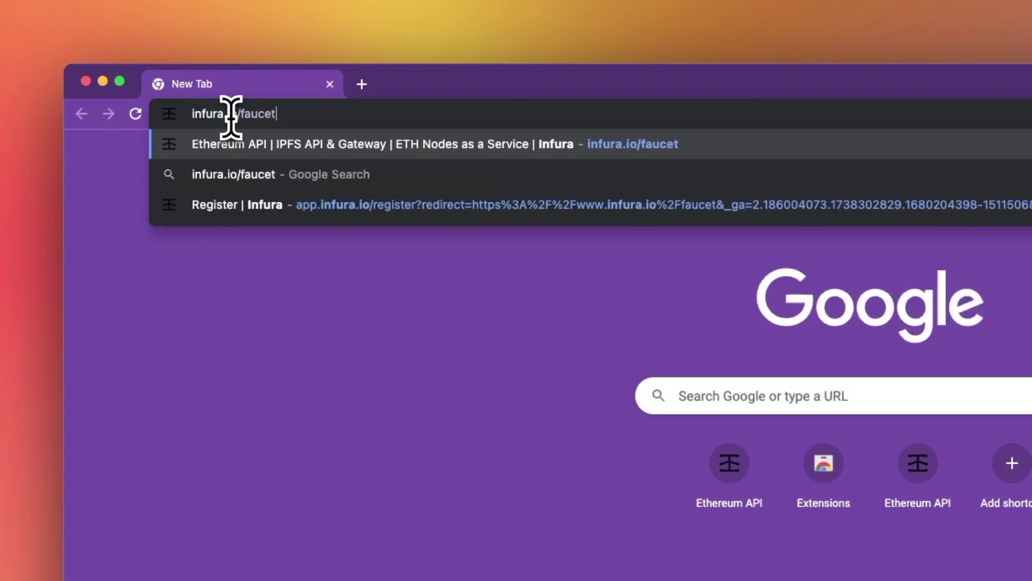
key("Return")
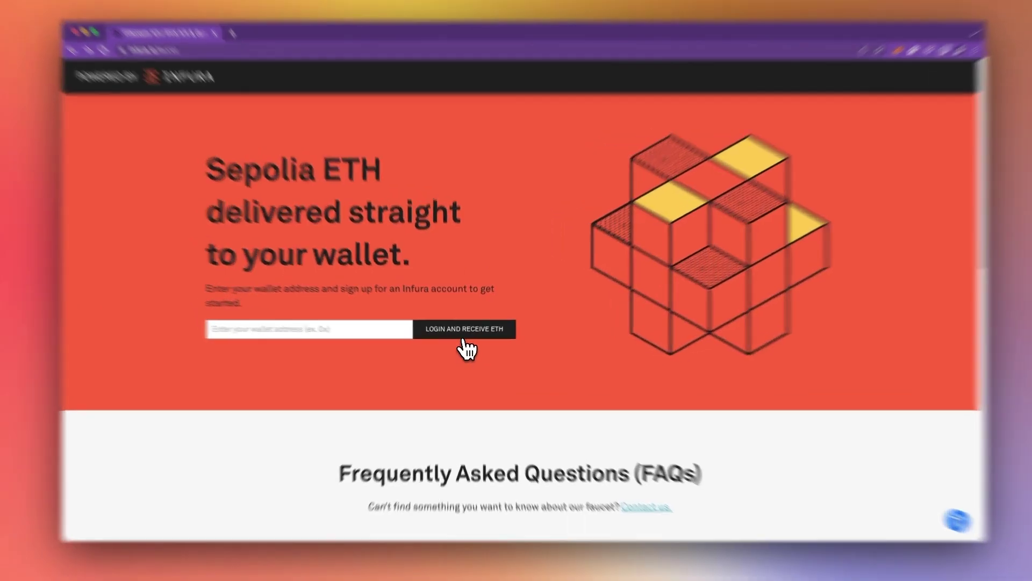
Start Infura sign-up as a first-time user, reaching the Create an account form's First Name field
left_click(463, 340)
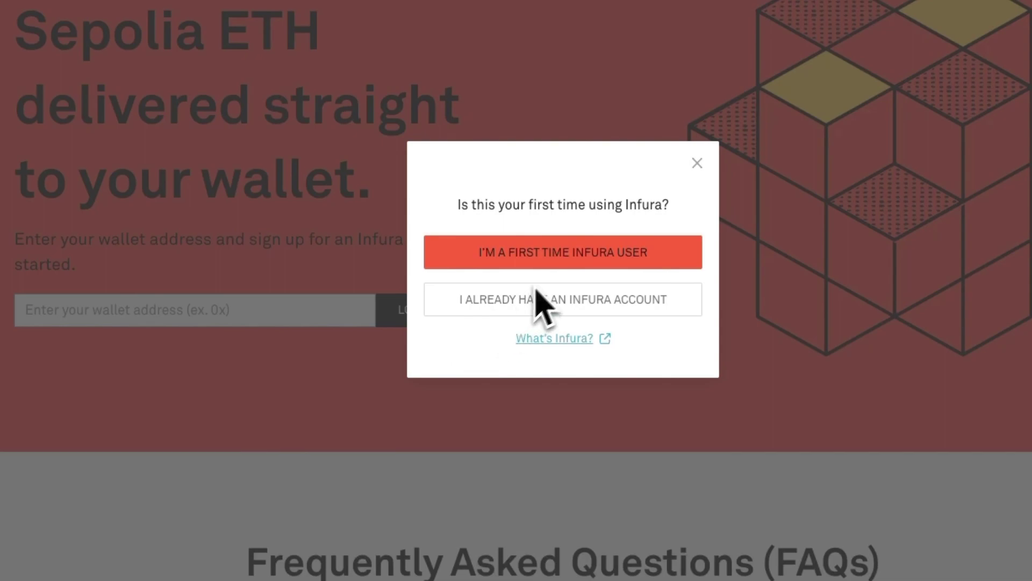
left_click(560, 261)
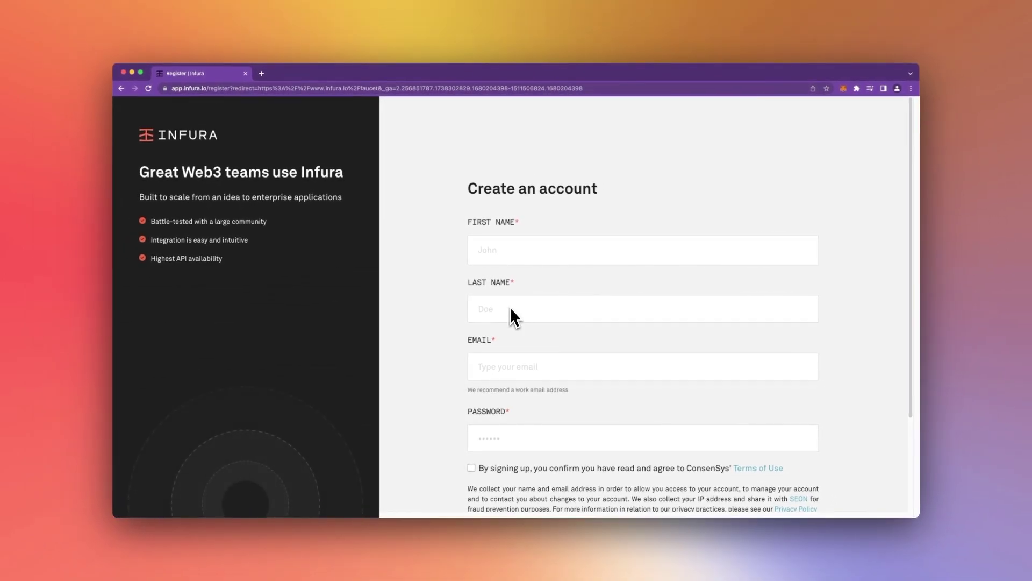
left_click(500, 253)
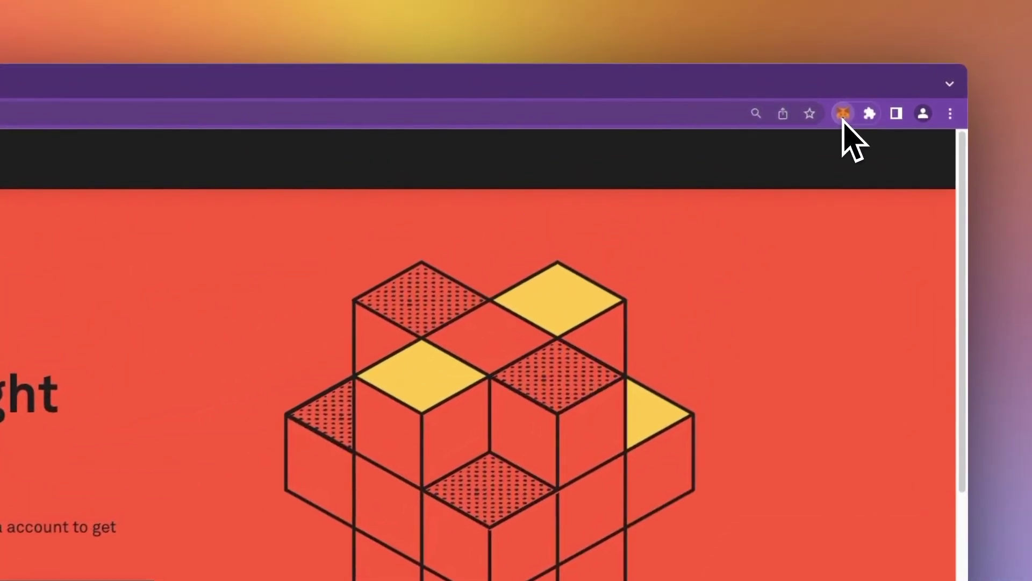
Turn on Show test networks in MetaMask and reopen the network list to find them
left_click(843, 114)
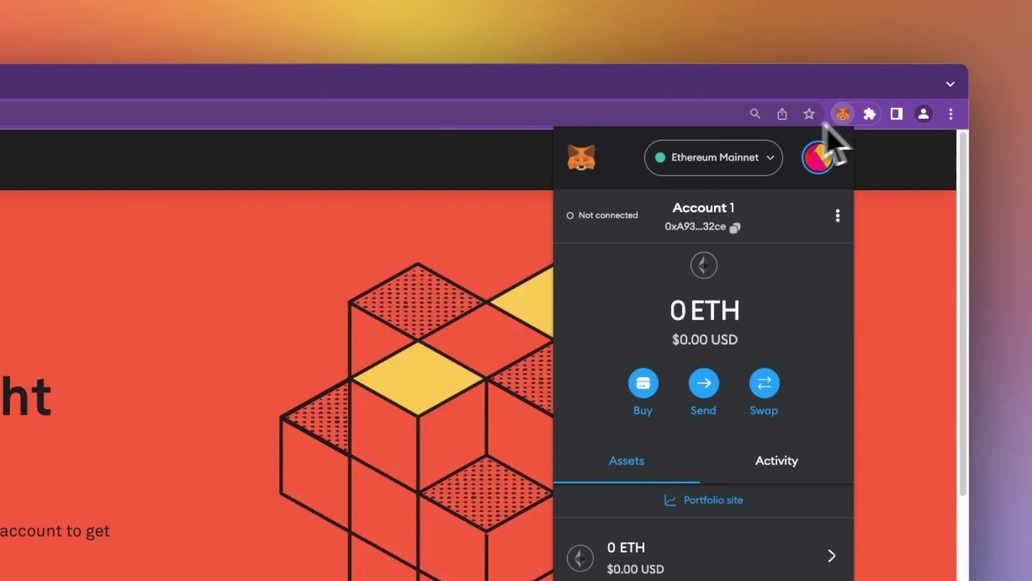
left_click(721, 161)
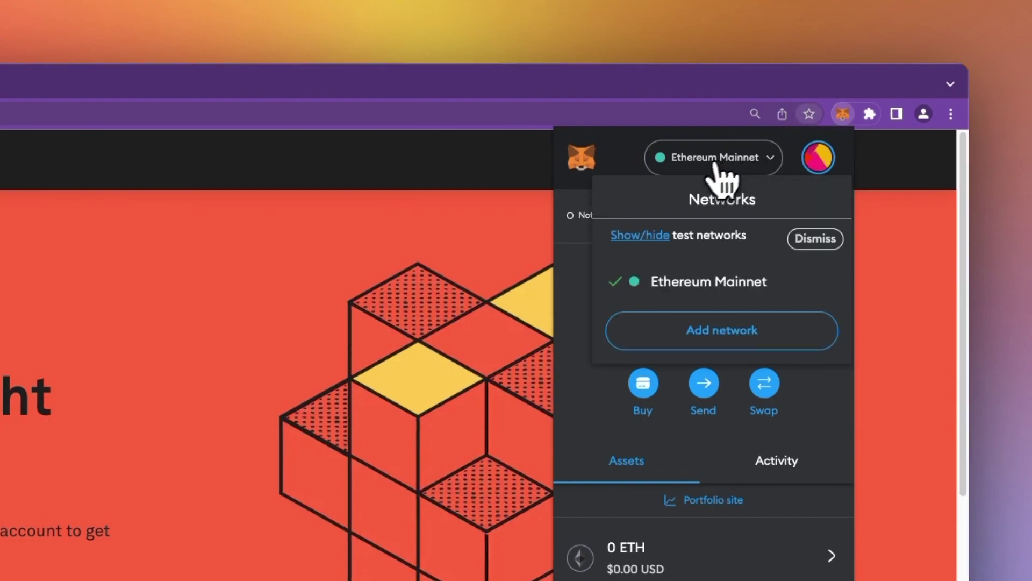
left_click(640, 235)
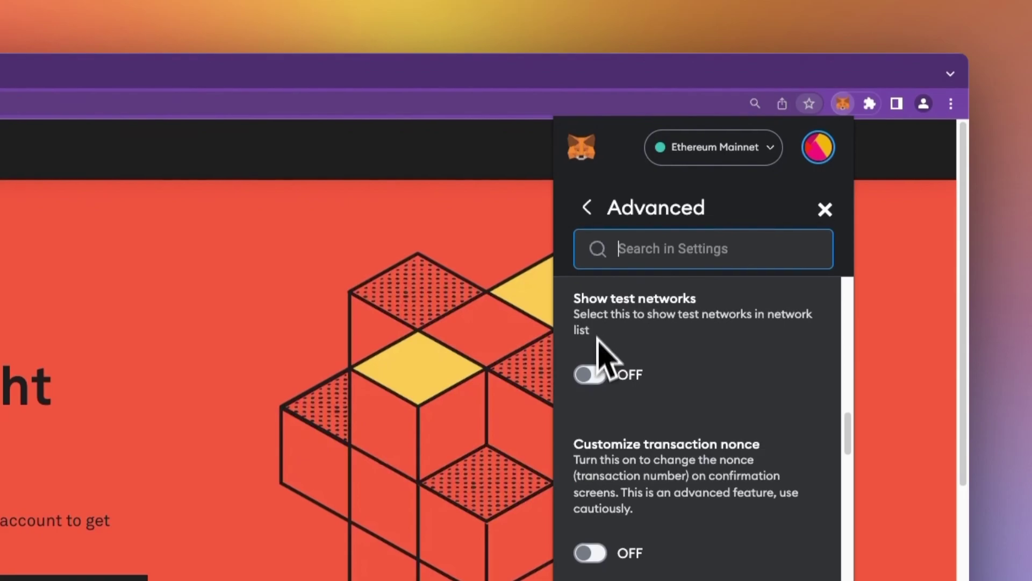
left_click(592, 373)
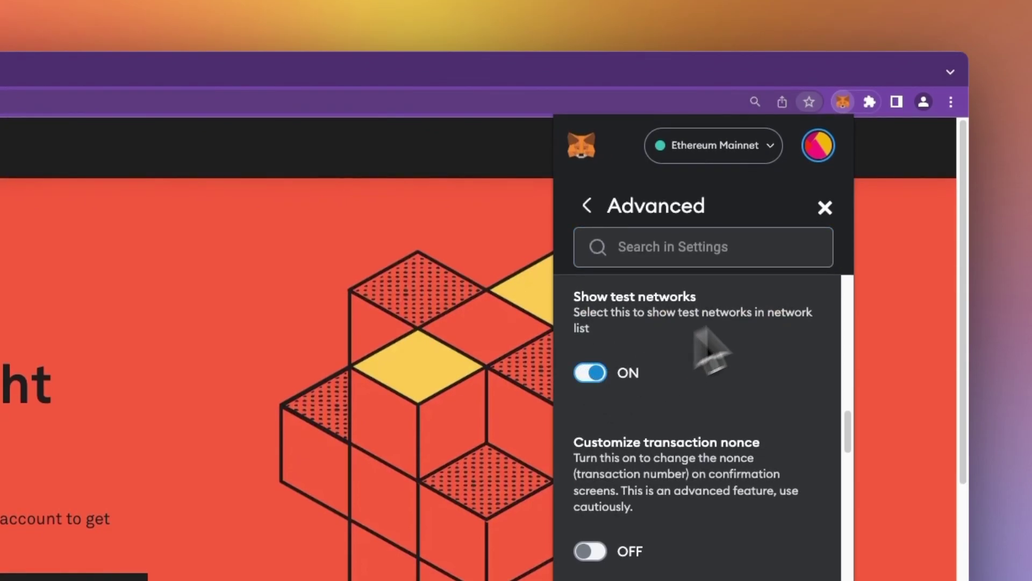
left_click(825, 207)
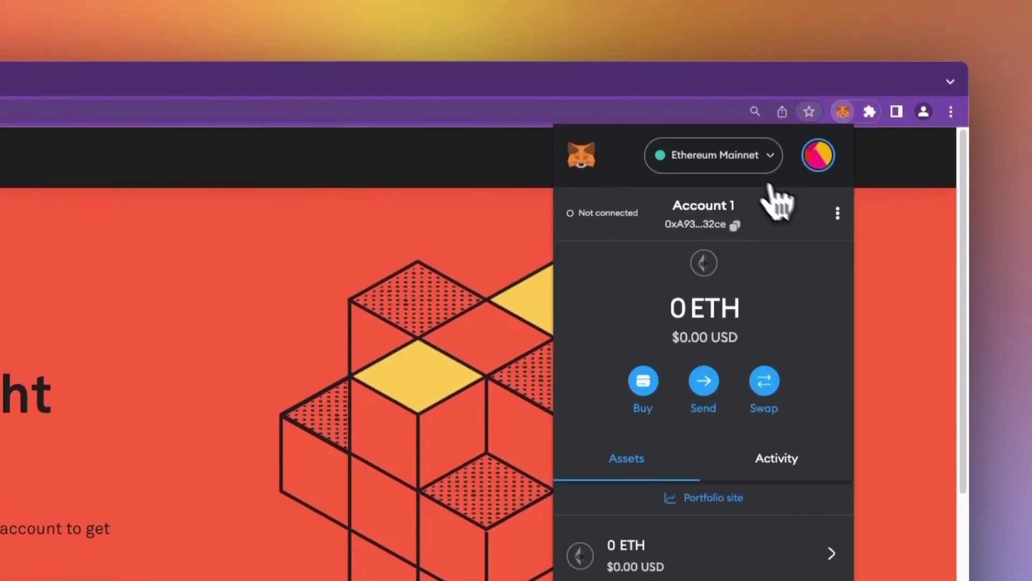
left_click(738, 176)
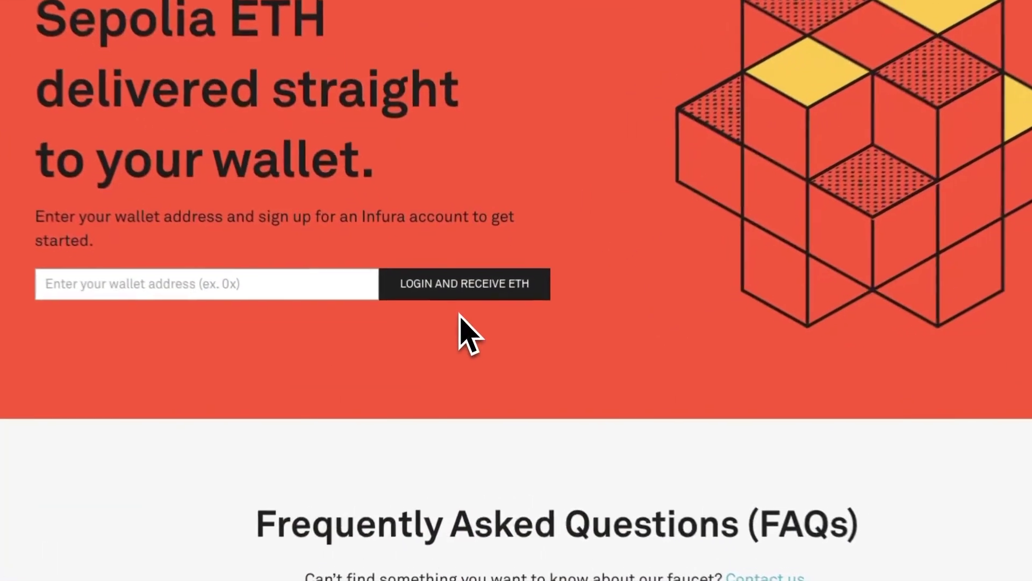
Log in as an existing Infura user with the account's e-mail and password
left_click(459, 285)
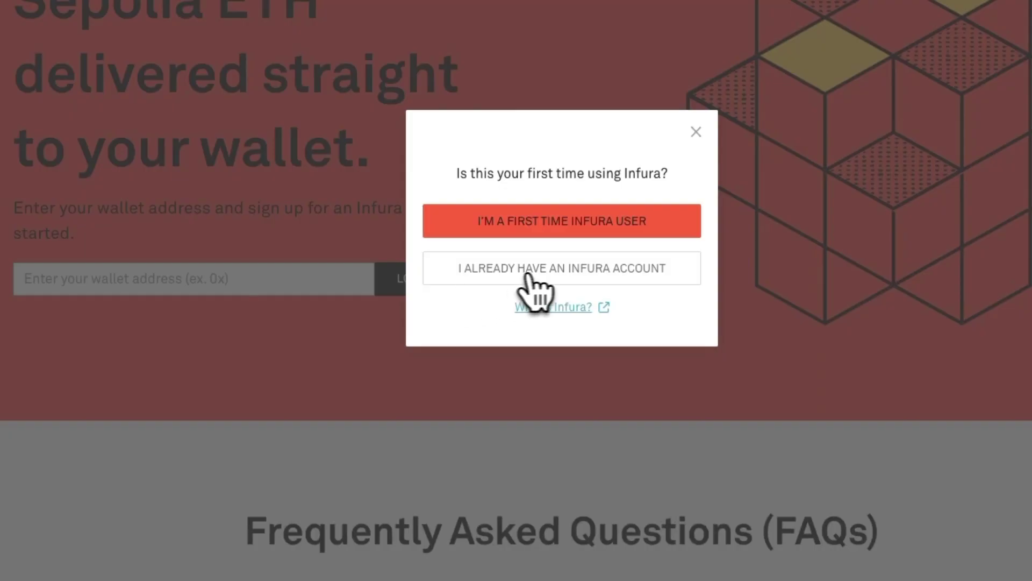
left_click(563, 271)
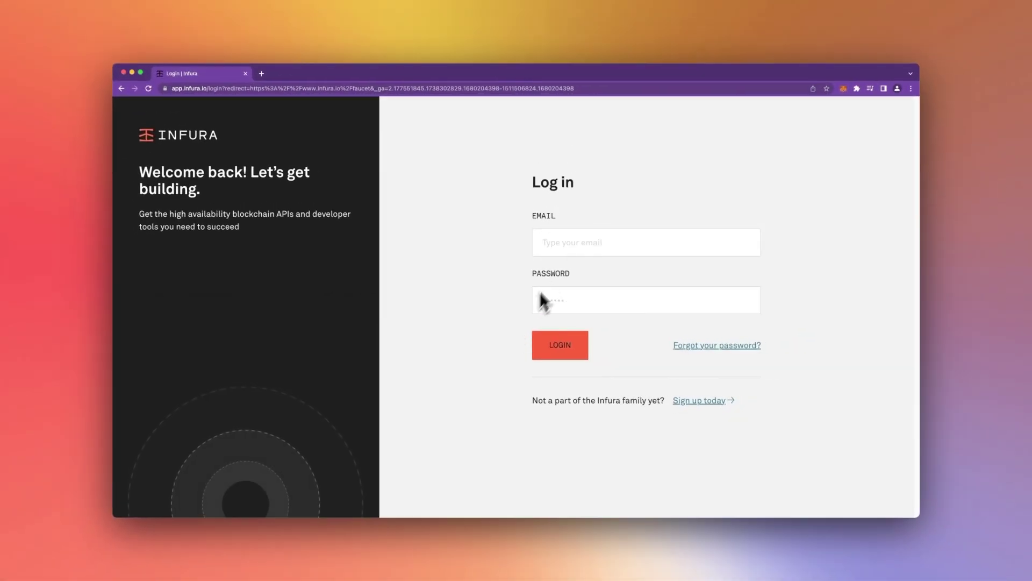
left_click(564, 243)
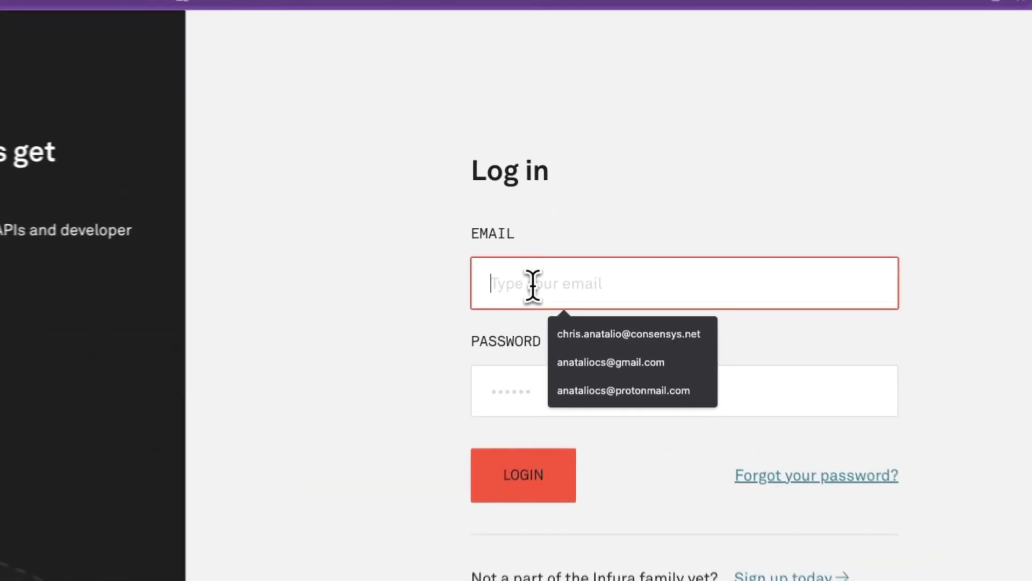
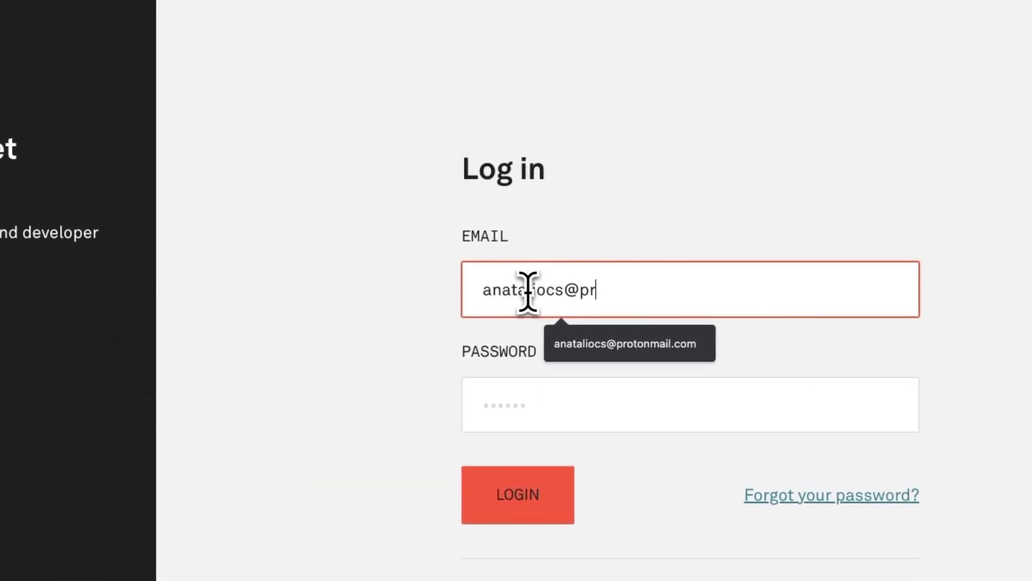
key("Tab")
type("a")
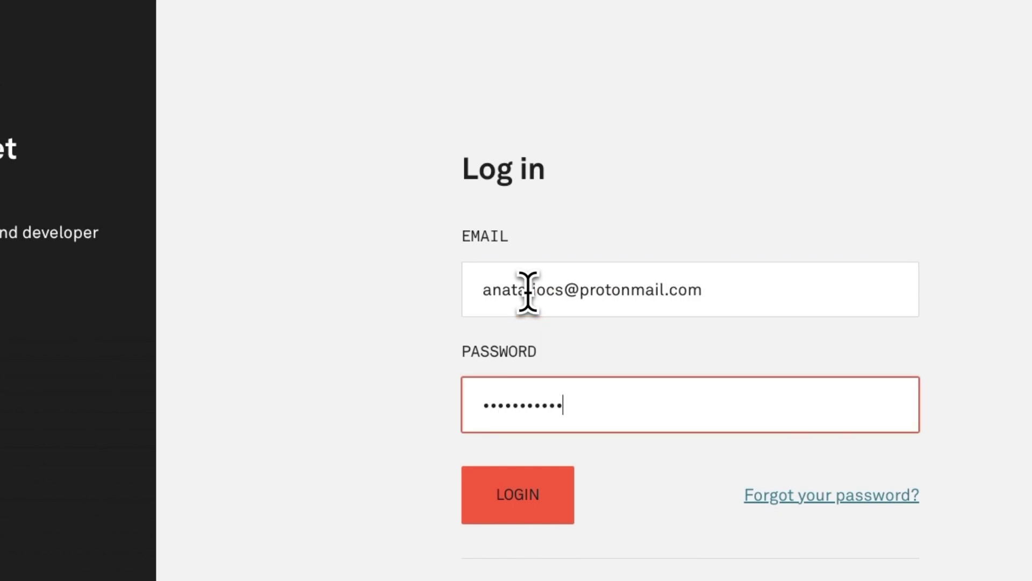
key("Return")
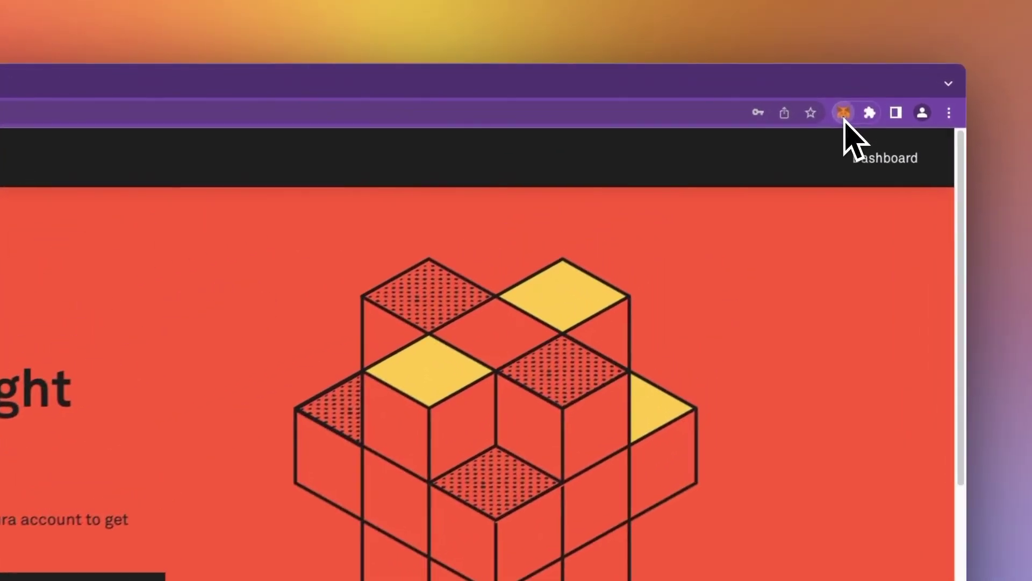
Switch MetaMask to the Sepolia test network and copy Account 1's wallet address
left_click(843, 113)
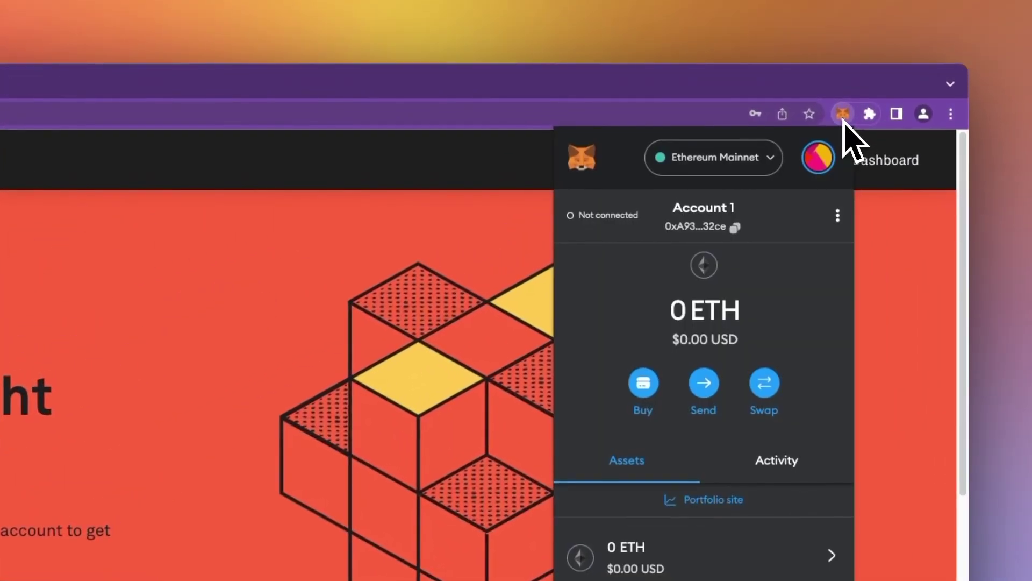
left_click(712, 158)
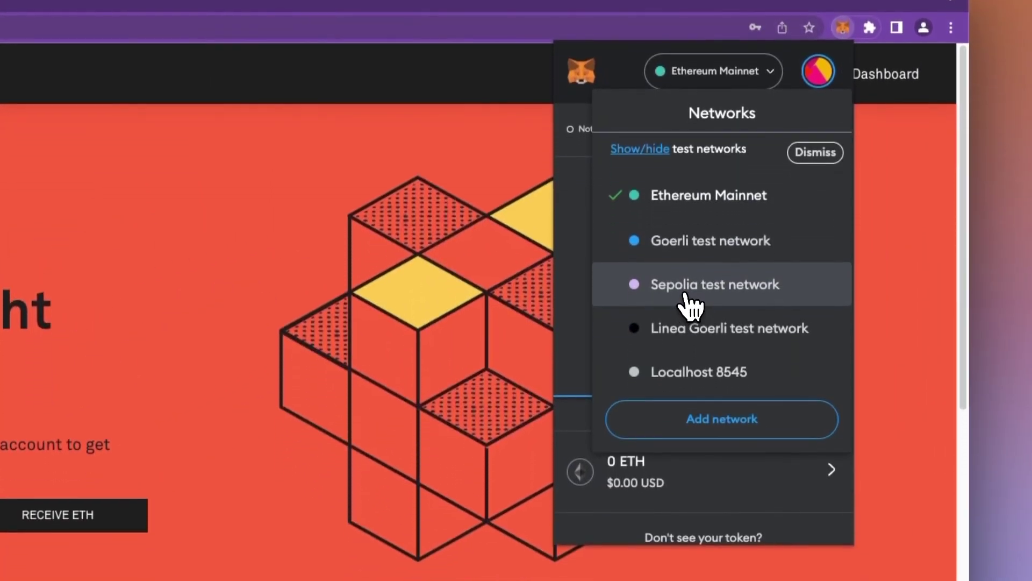
left_click(689, 303)
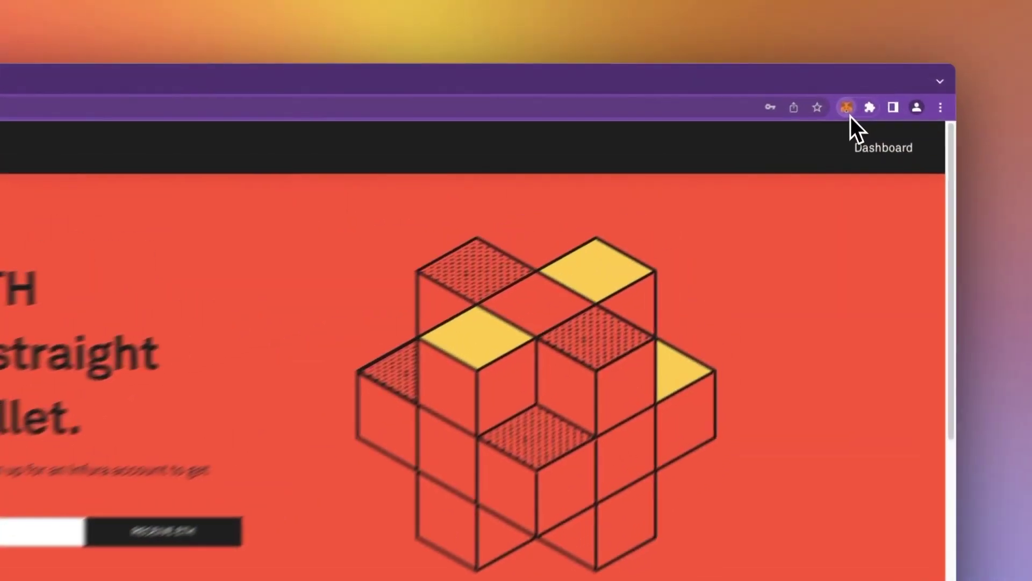
left_click(843, 27)
left_click(722, 213)
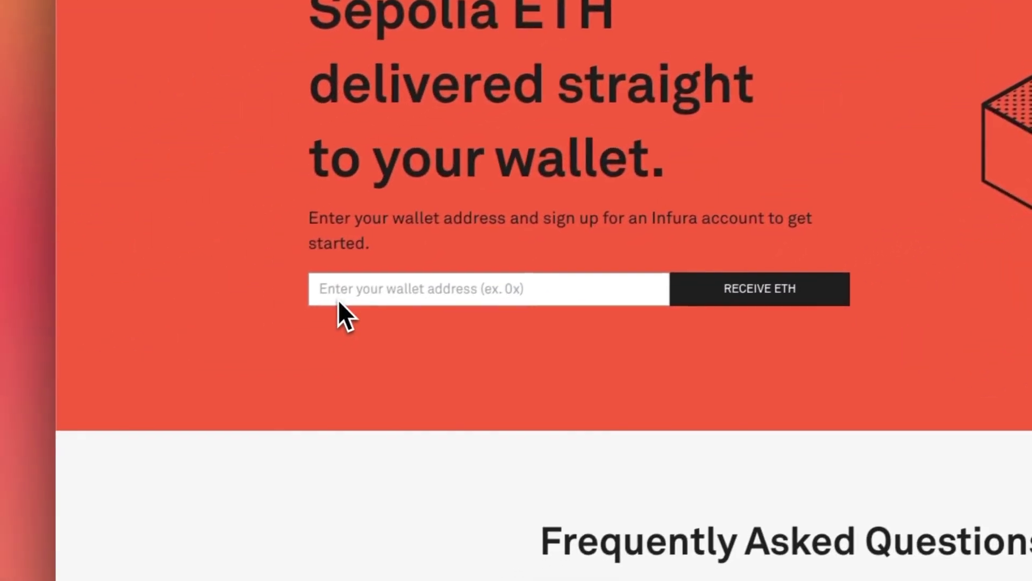
Paste the copied wallet address into the faucet and request 0.5 Sepolia ETH
left_click(116, 395)
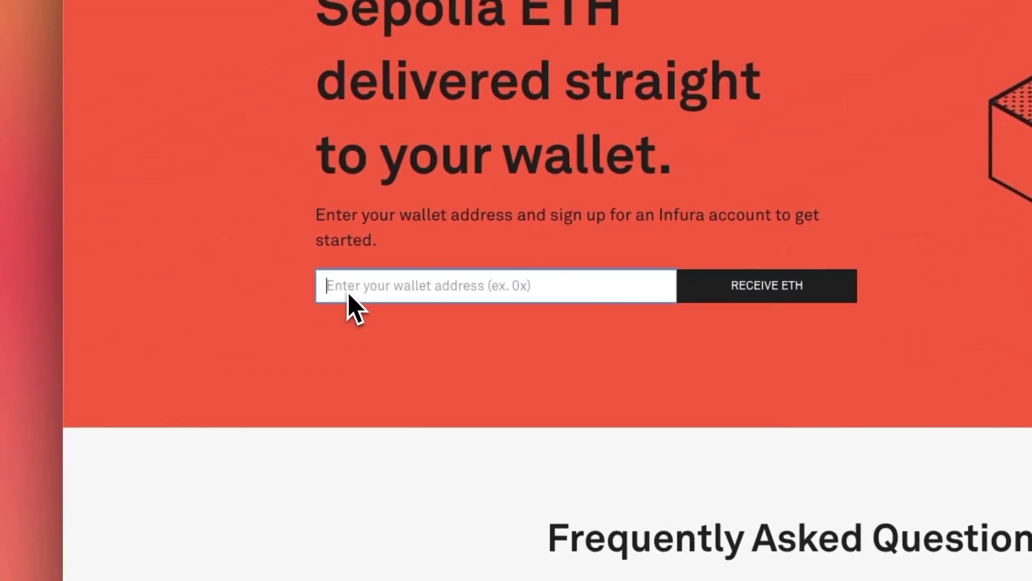
key("super+v")
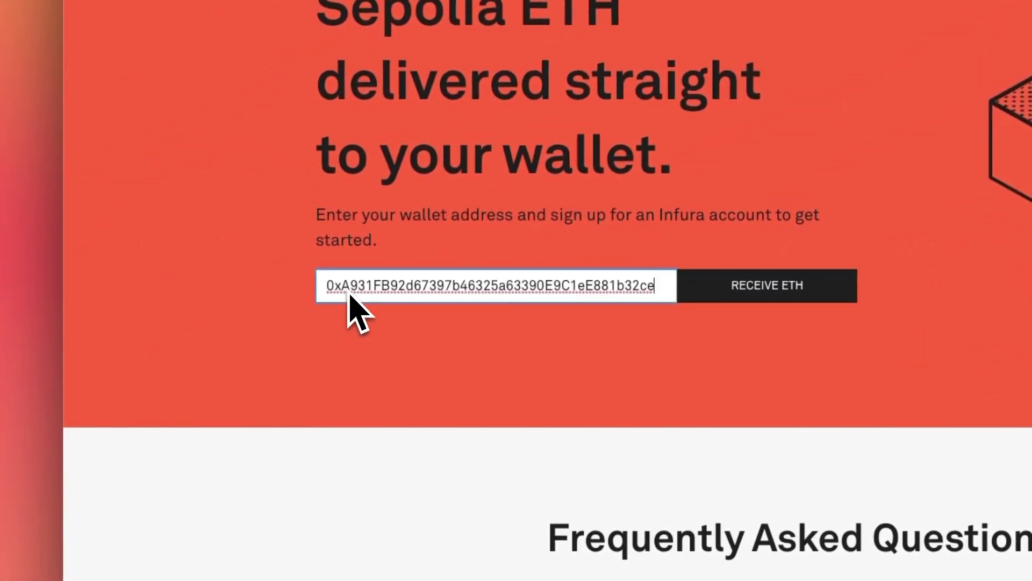
left_click(766, 285)
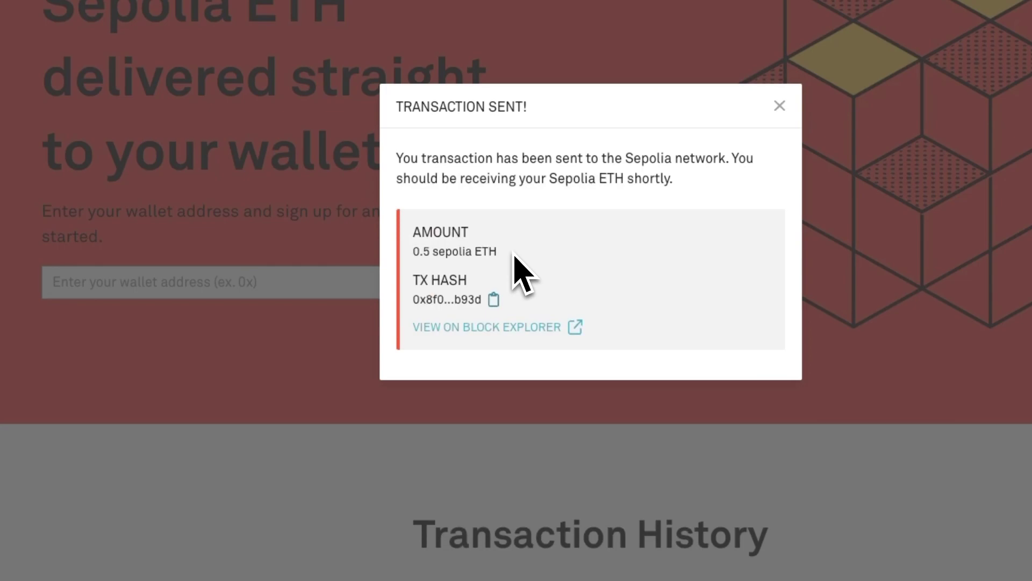
Confirm the 0.5 ETH transfer on Etherscan and the 1 SepoliaETH MetaMask balance, then enlarge the error screenshot
left_click(503, 328)
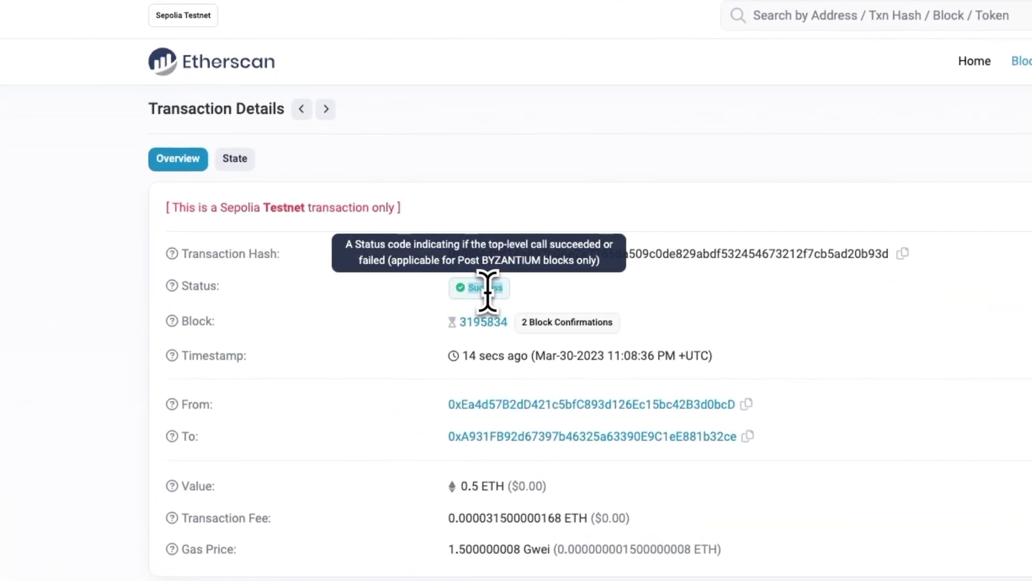
left_click_drag(547, 487, 457, 497)
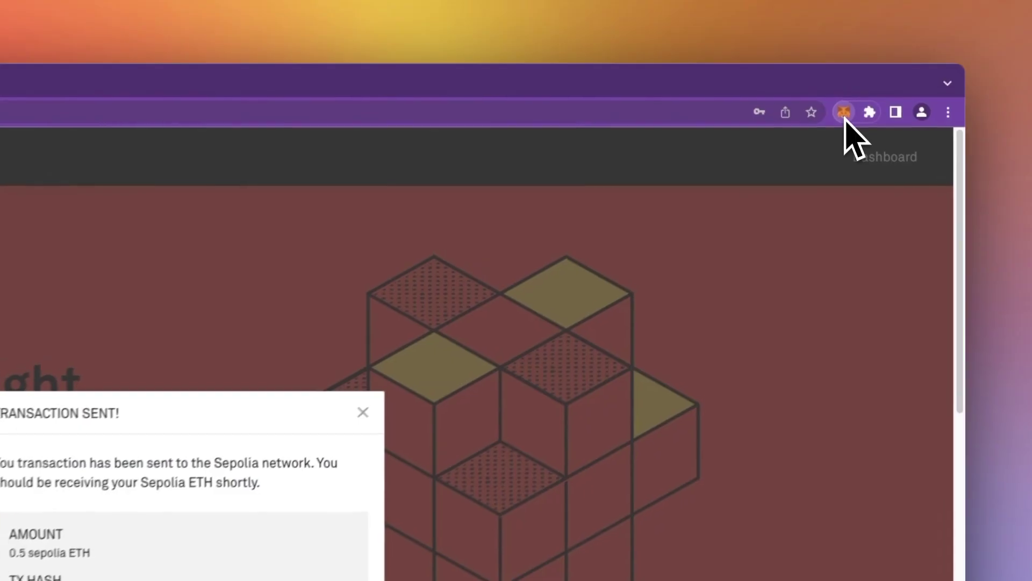
left_click(843, 113)
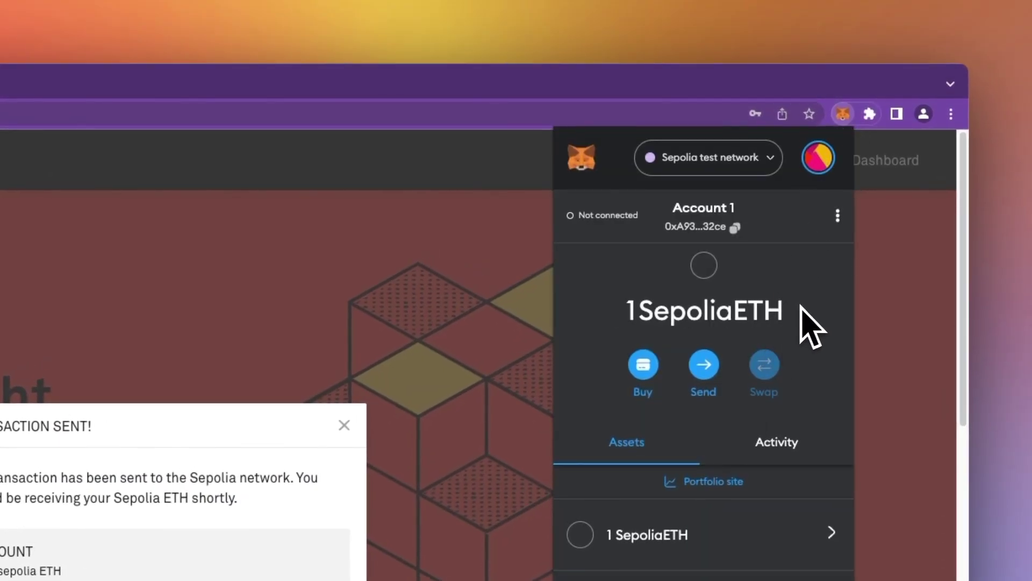
left_click_drag(806, 309, 650, 318)
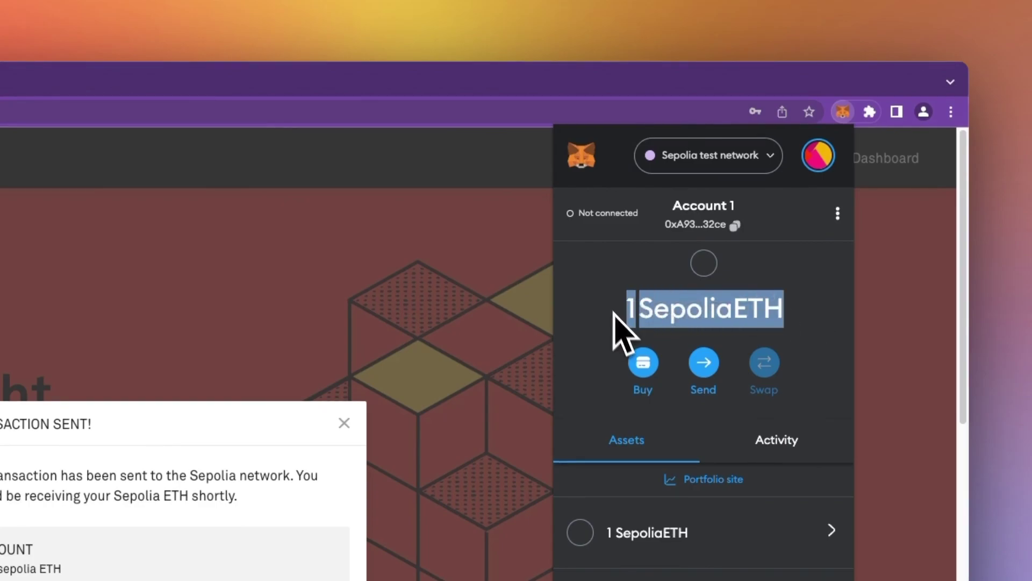
left_click(596, 268)
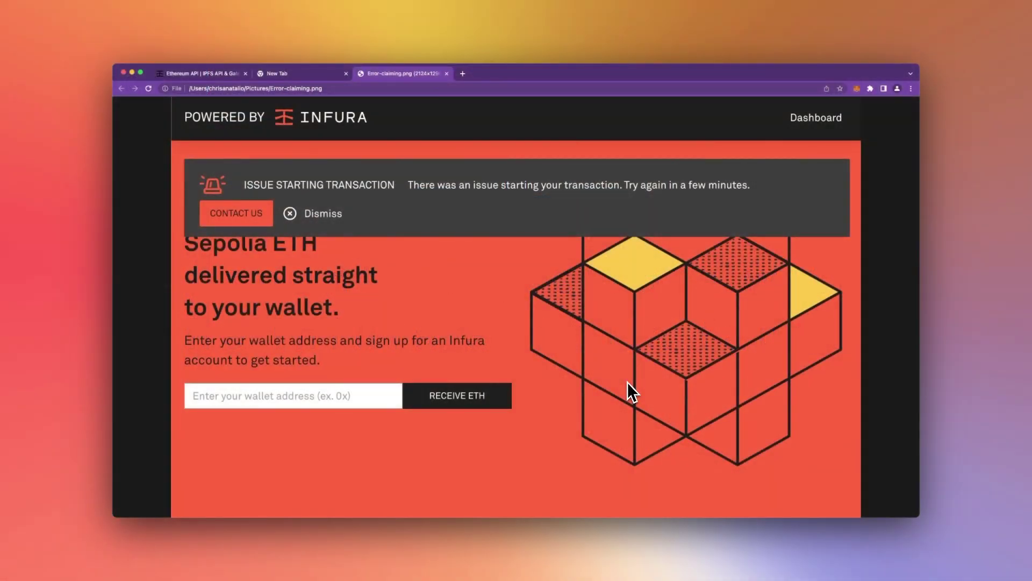
left_click(458, 215)
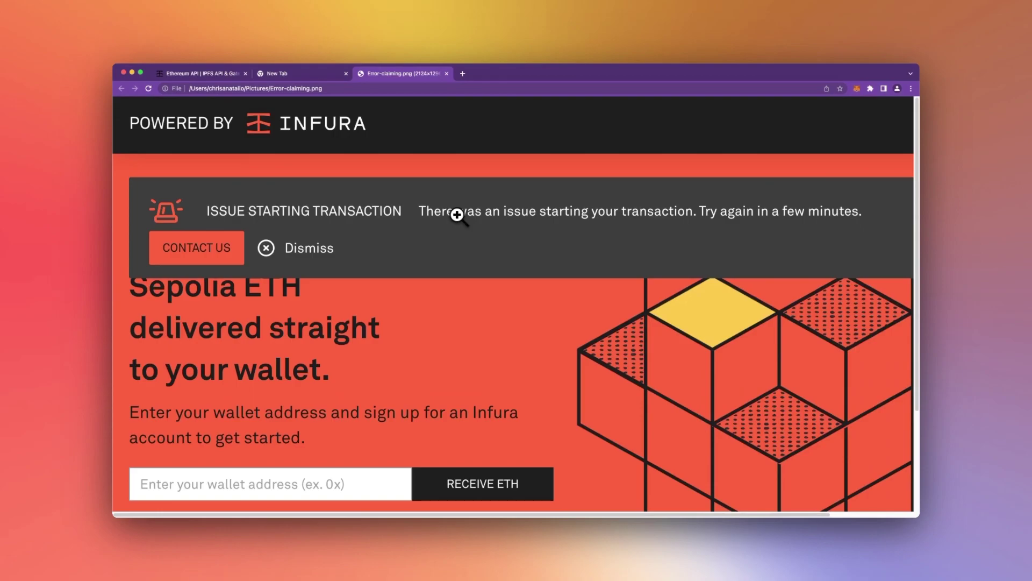